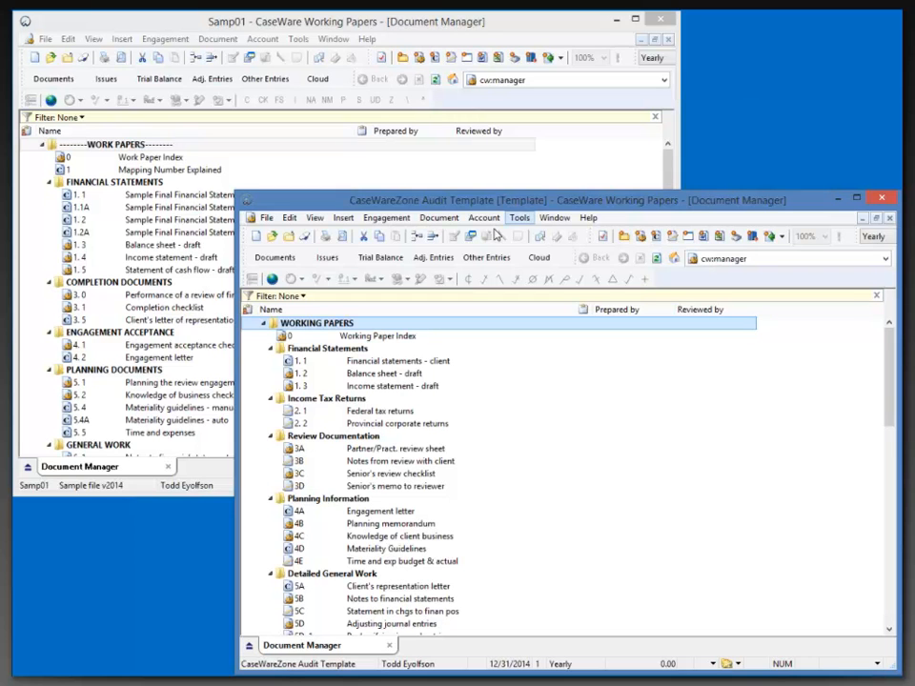
Delete the A. 1 Cash programme document from the Assets folder of the audit template
left_click(416, 497)
scroll(417, 498, "down", 1)
scroll(410, 491, "down", 7)
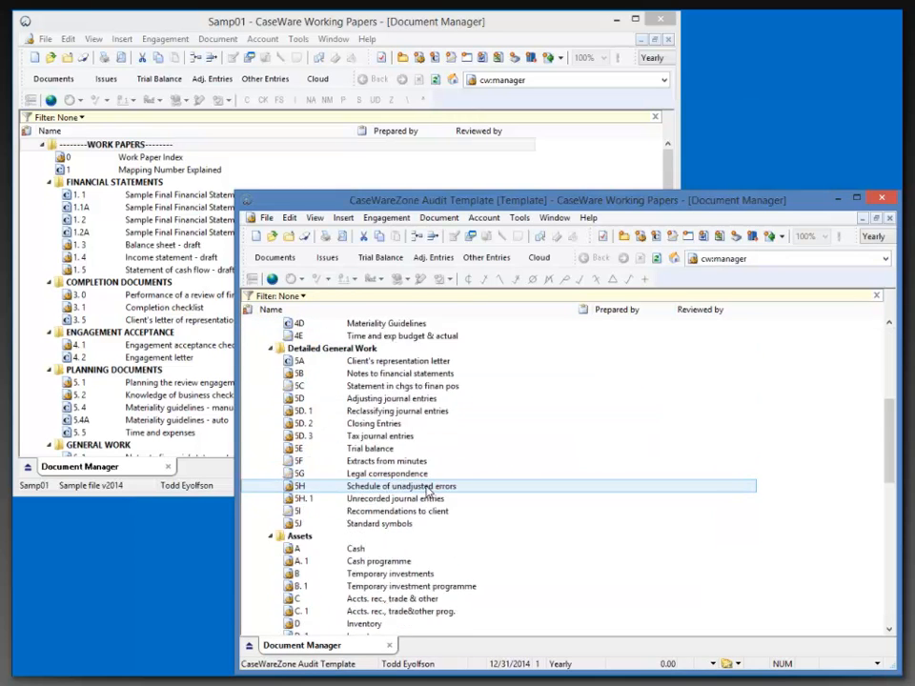
left_click(371, 475)
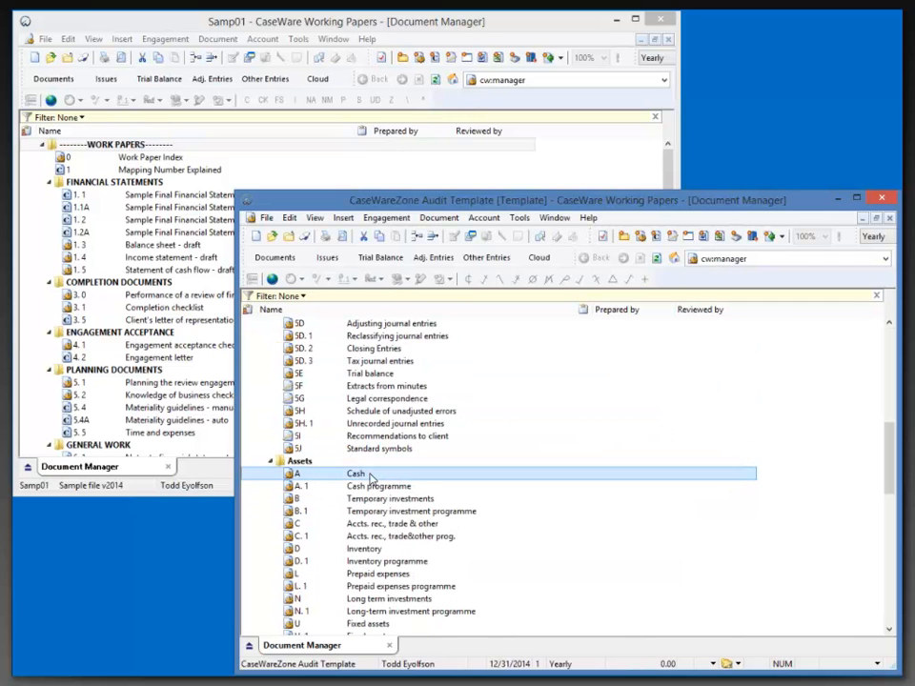
left_click(373, 488)
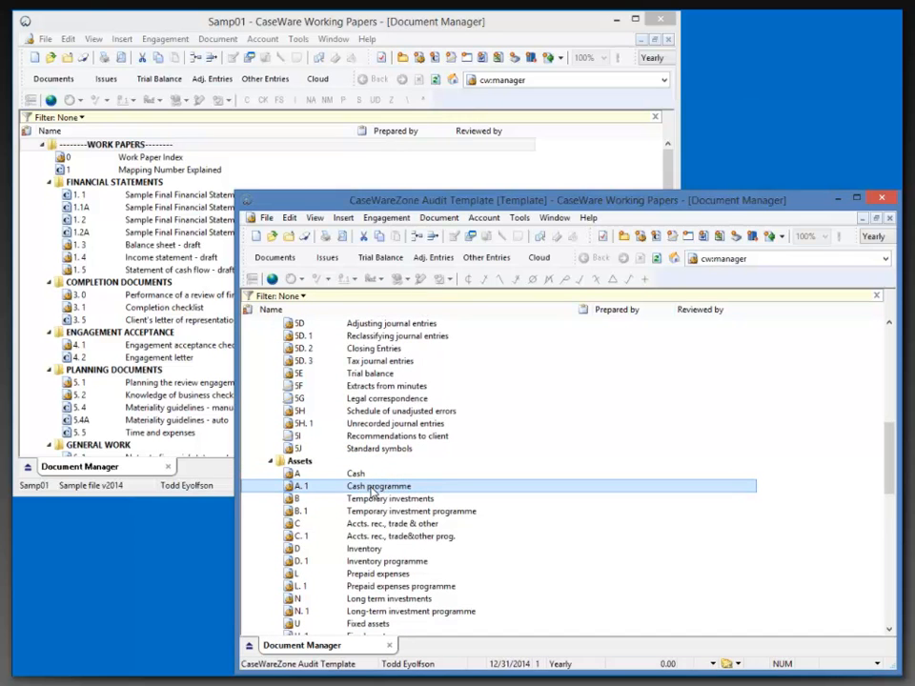
left_click(431, 240)
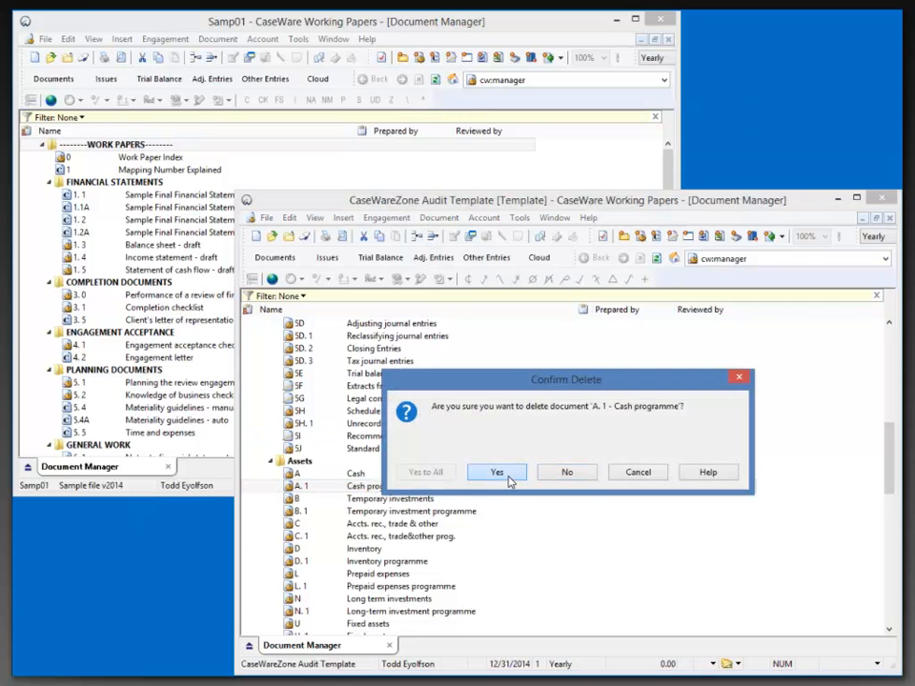
left_click(508, 479)
key("Up")
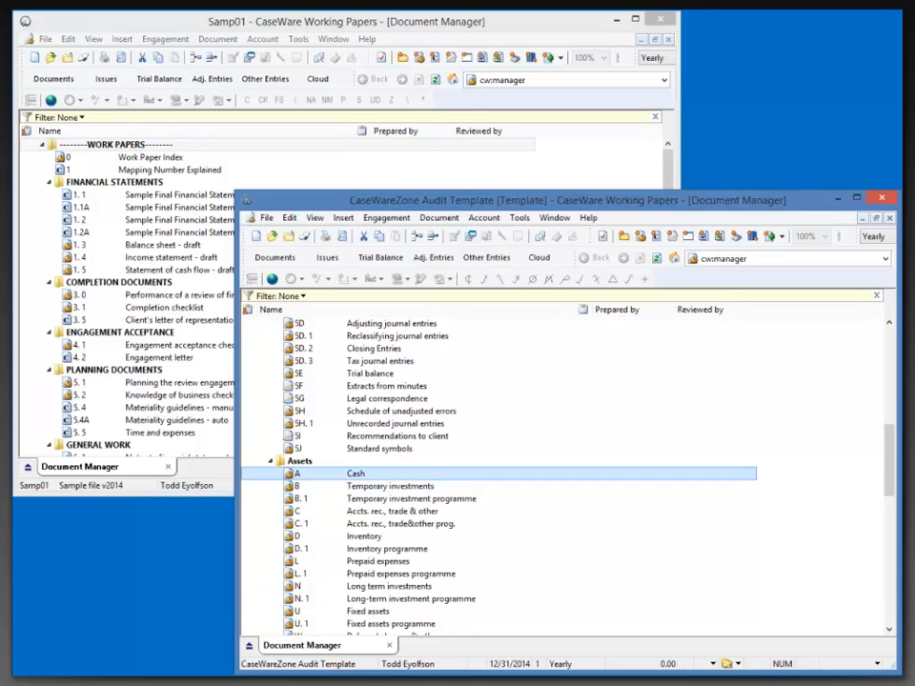
Add Cash Checklist.docx and Cash Program.docx from the sample documents folder in File Explorer to the Assets folder, directly beneath Cash
key("alt+Tab")
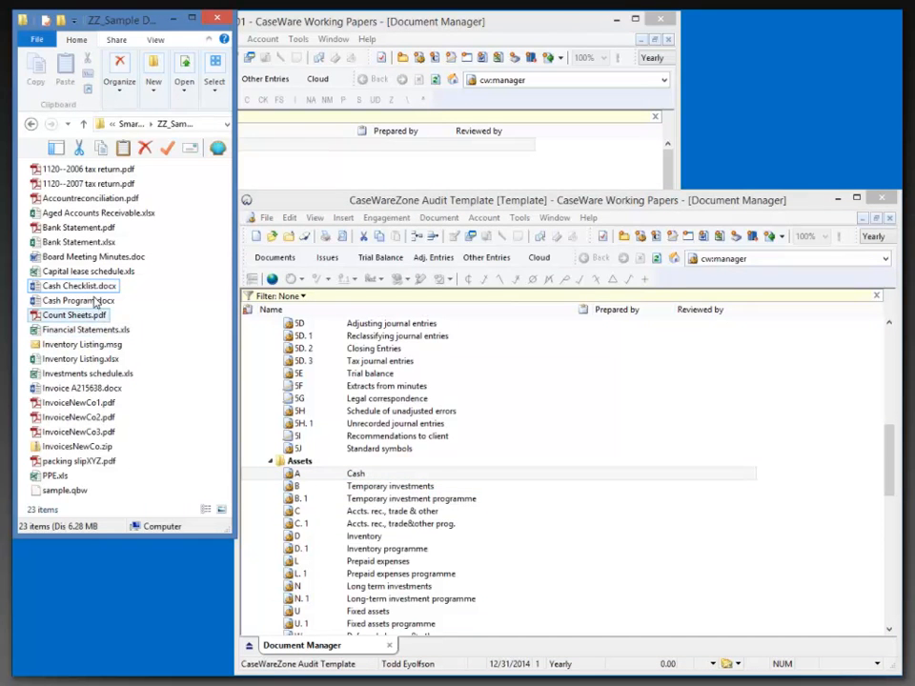
left_click(74, 300)
left_click(81, 286, "ctrl")
left_click_drag(81, 290, 315, 486)
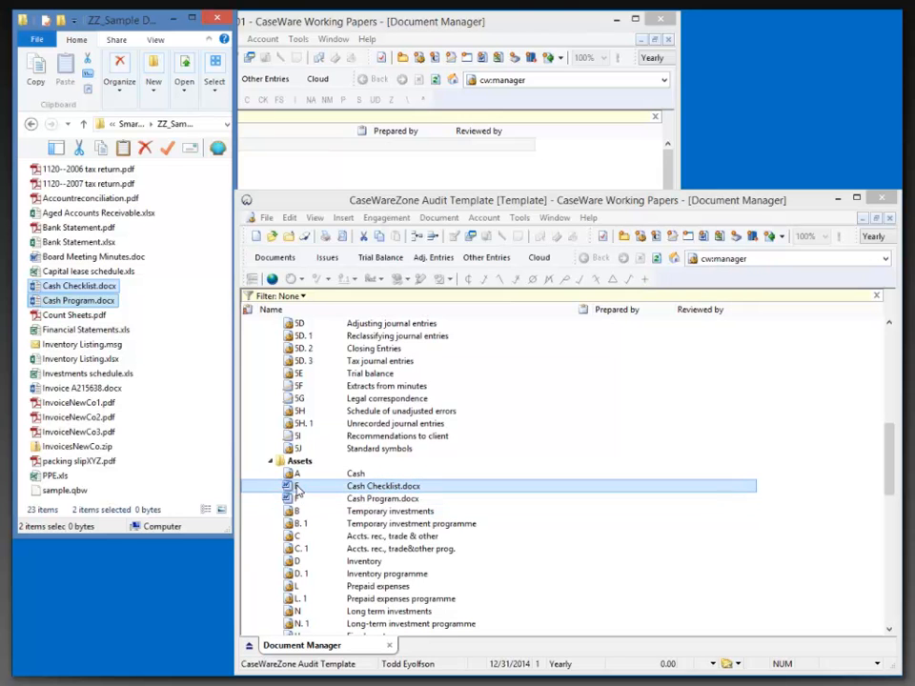
Change the document number of Cash Checklist.docx to A. 2
left_click(285, 485)
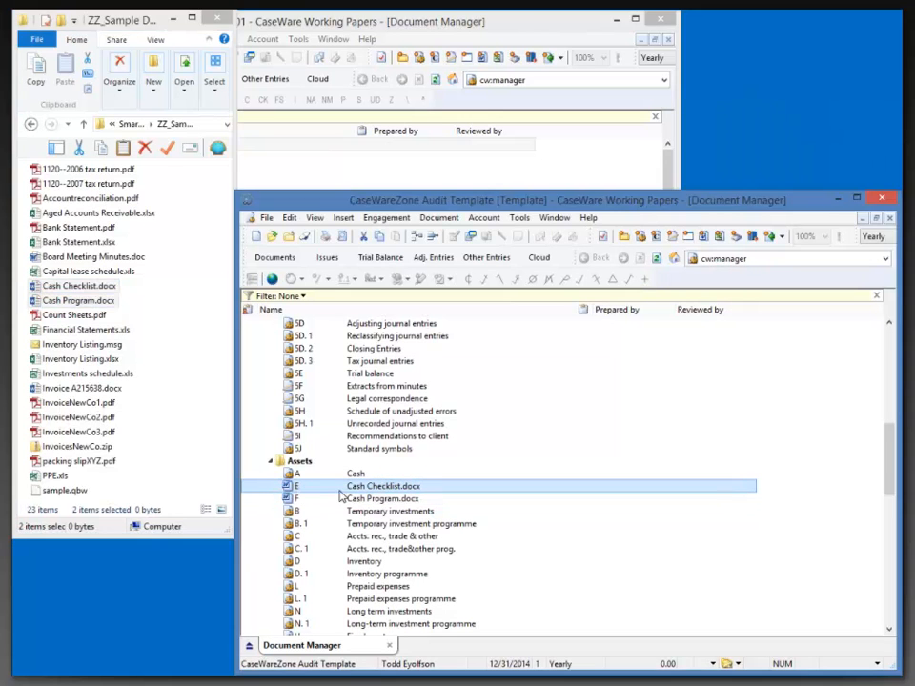
left_click(602, 235)
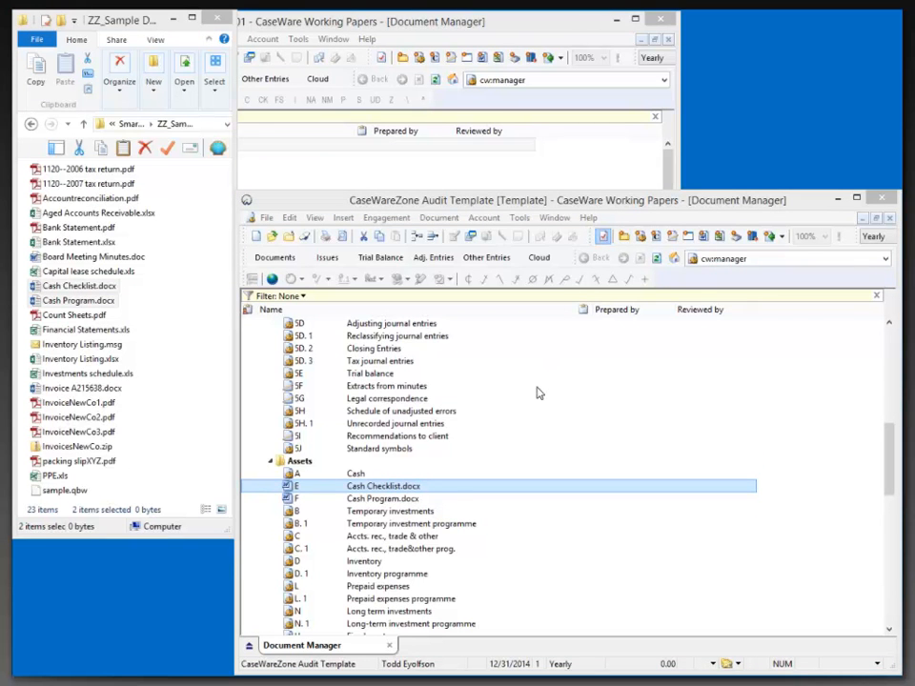
type("A")
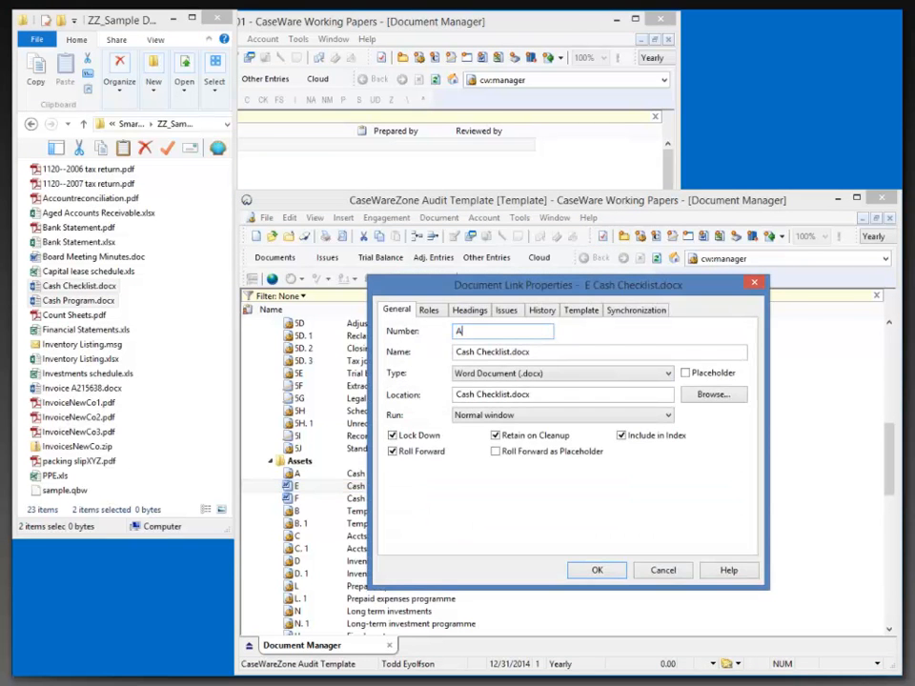
type(". 2")
left_click(596, 569)
Change the document number of Cash Program.docx to A.1
left_click(365, 499)
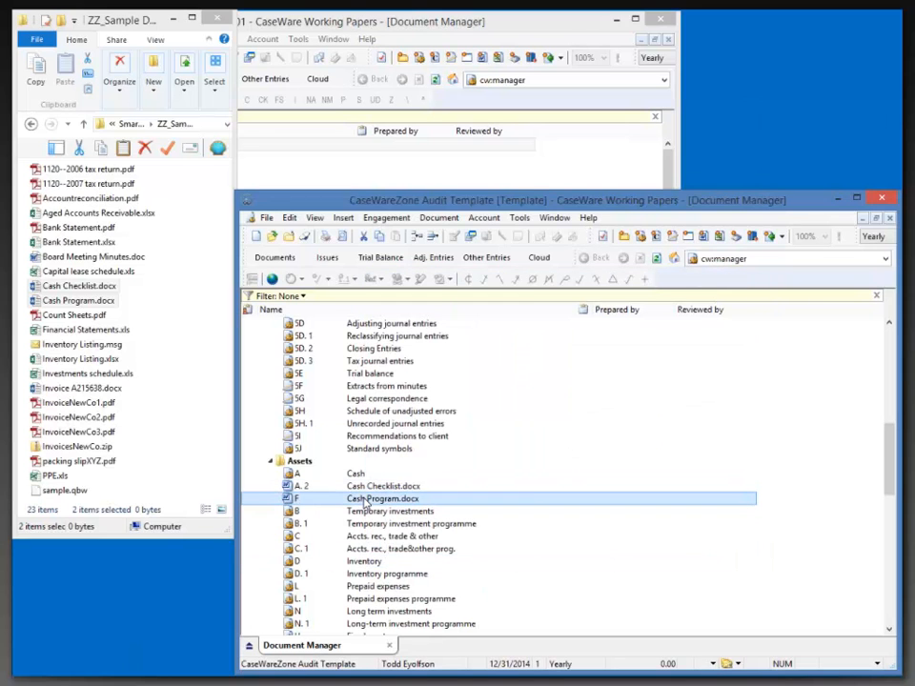
right_click(365, 502)
left_click(391, 131)
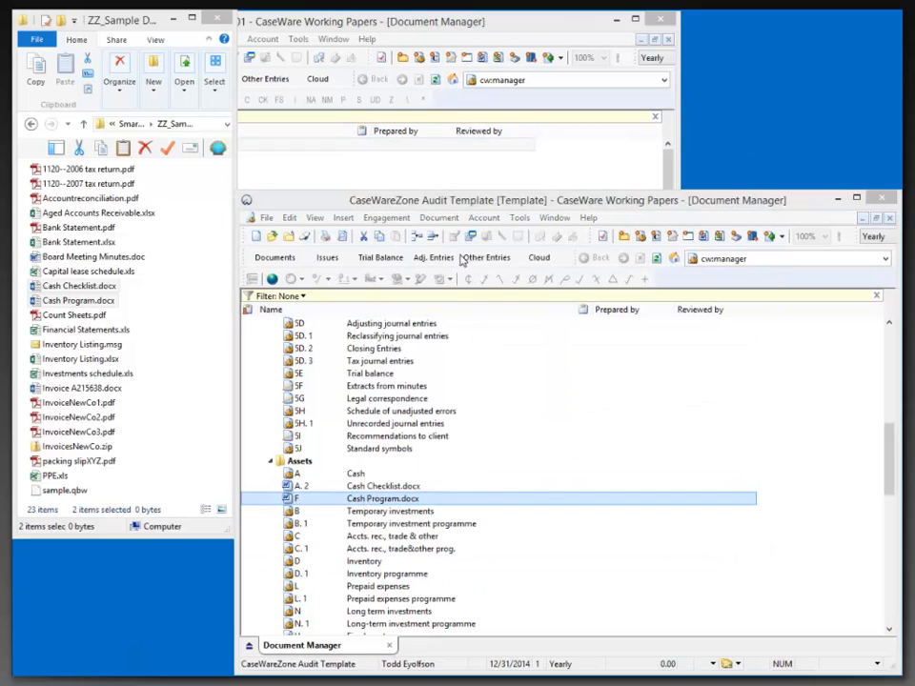
type("A.1")
key("Return")
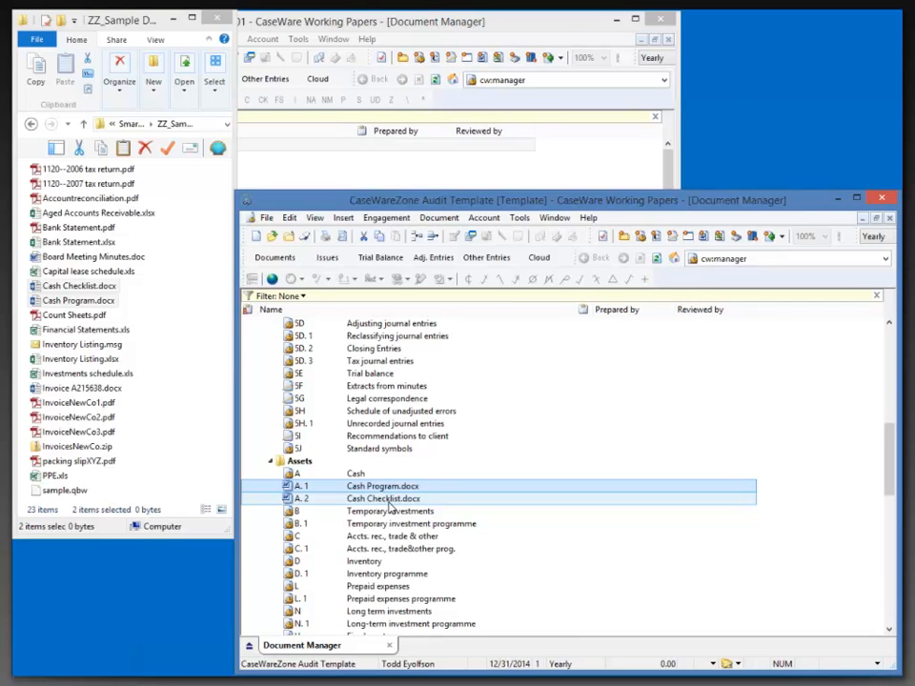
Minimise the File Explorer window and open the mapping of the audit template
left_click(174, 17)
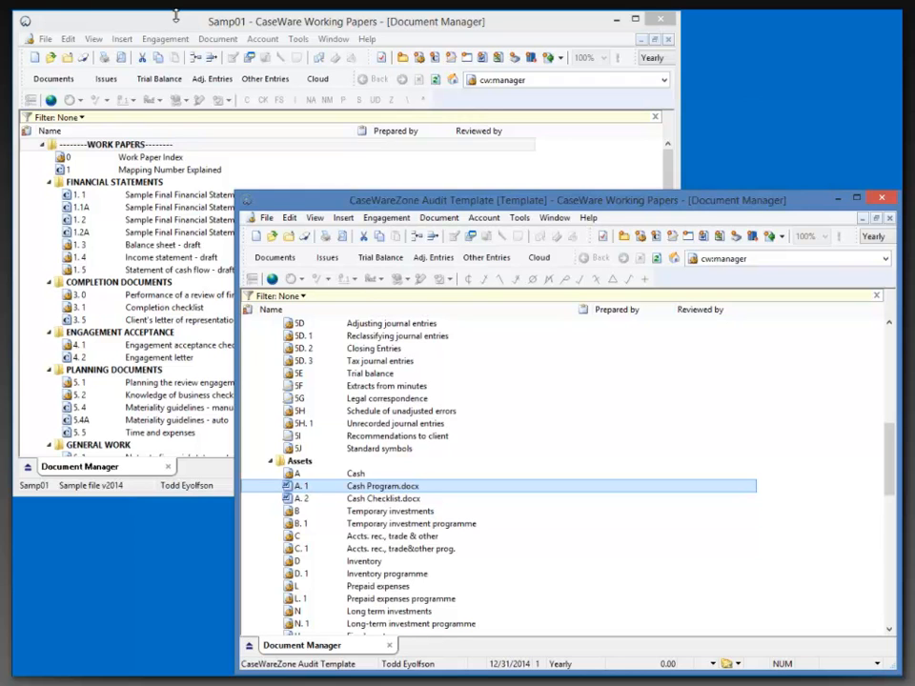
left_click(379, 217)
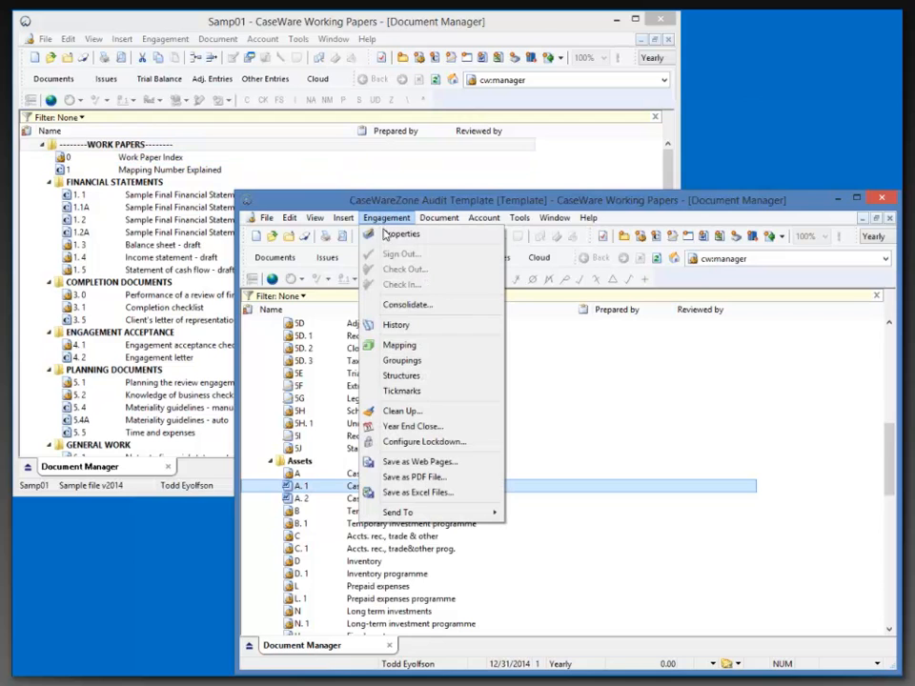
left_click(396, 345)
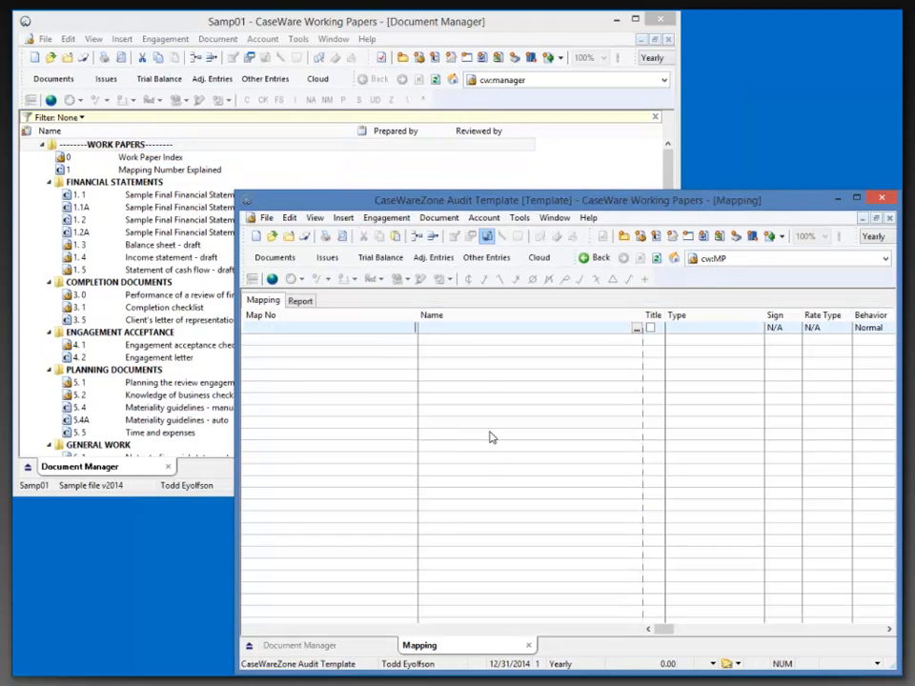
Open the mapping of the Samp01 file and narrow the Map No column until the L/S column shows
left_click(163, 39)
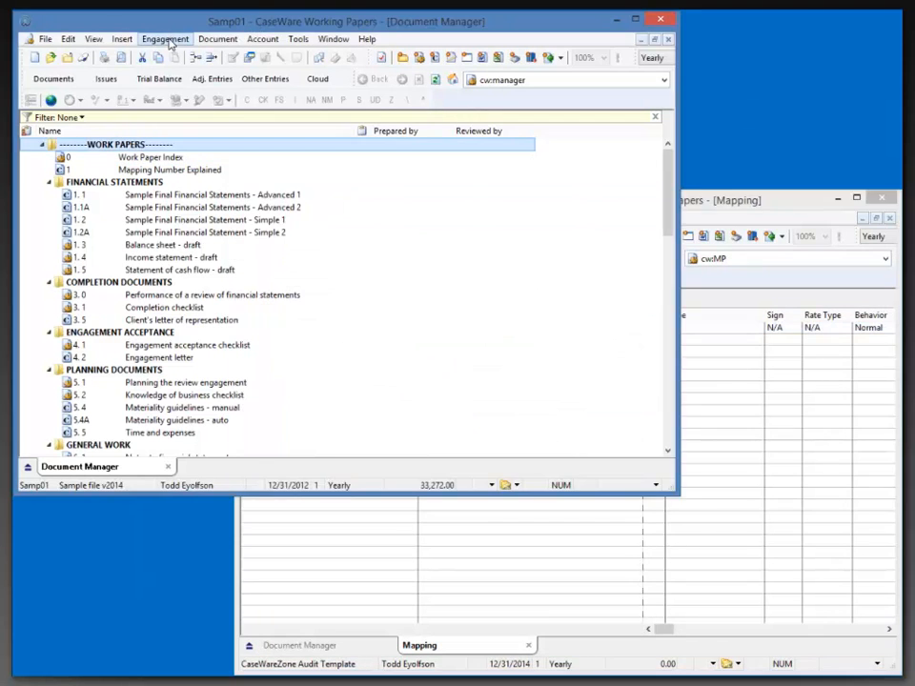
left_click(167, 40)
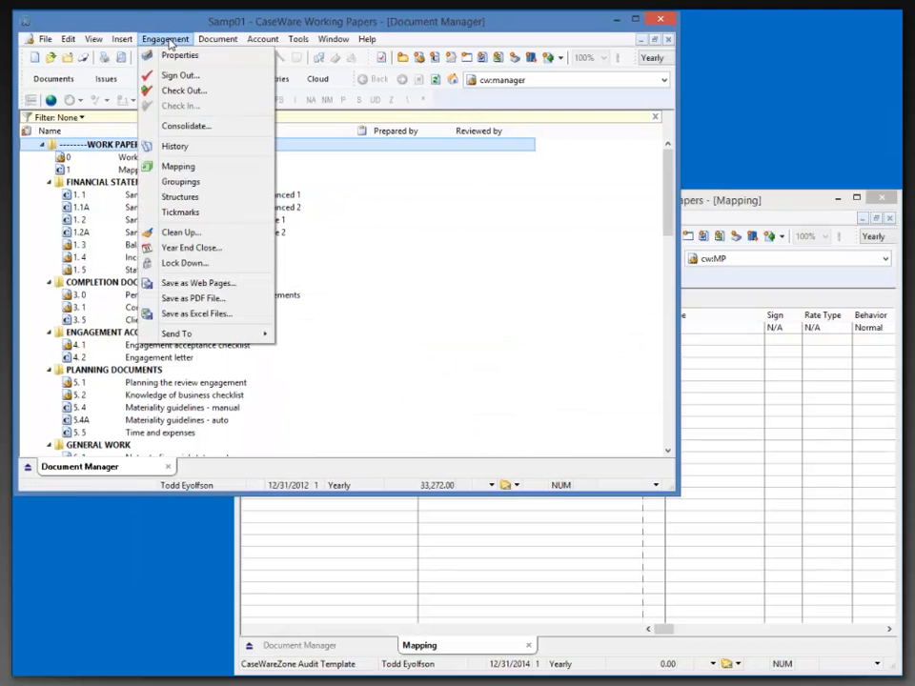
left_click(172, 167)
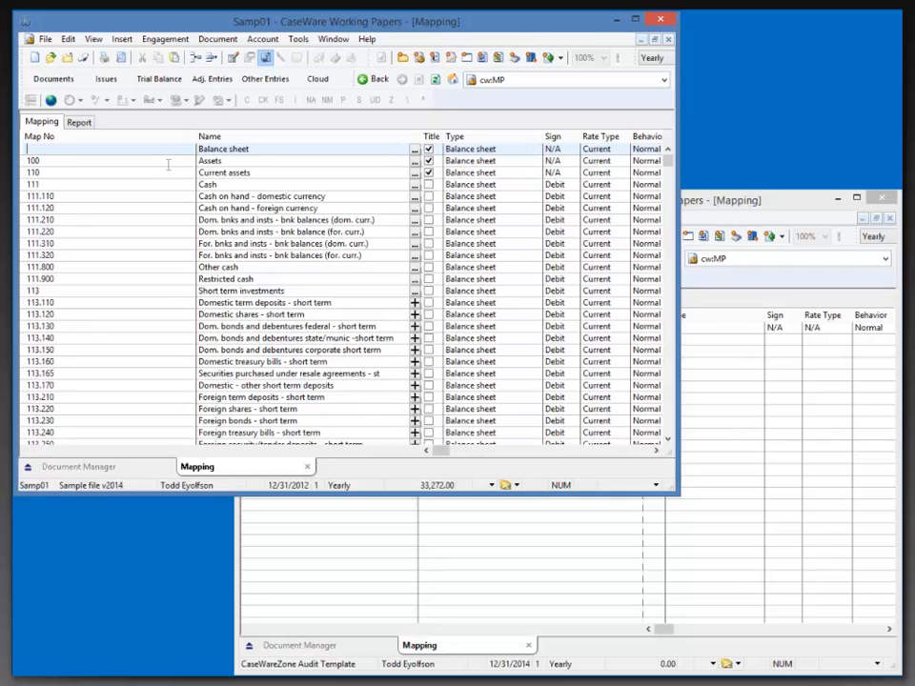
left_click_drag(196, 141, 110, 142)
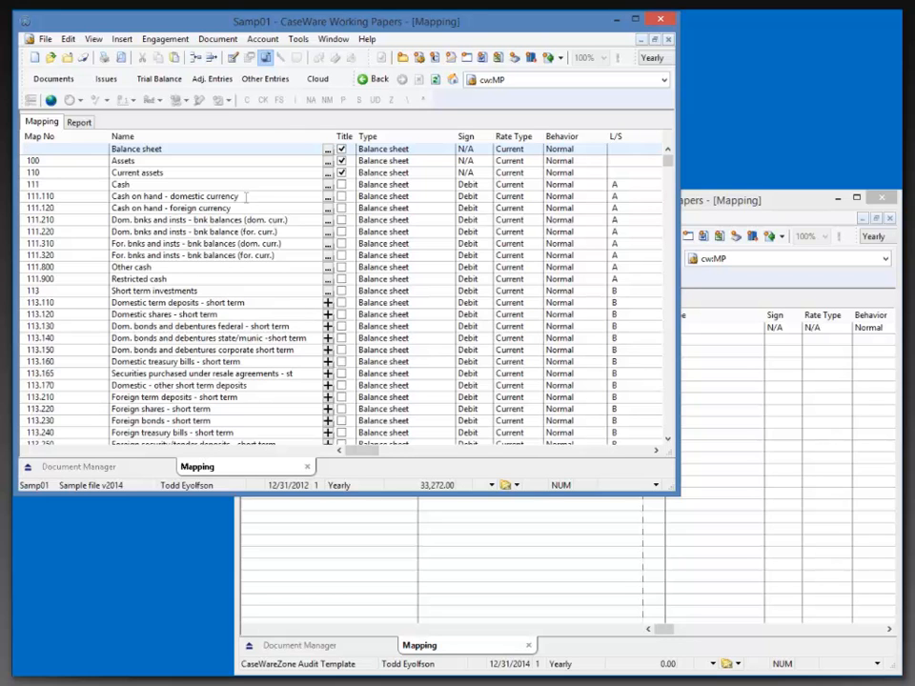
Examine the L/S grouping and the map number of the Cash row in the Samp01 mapping
left_click(614, 184)
left_click(602, 185)
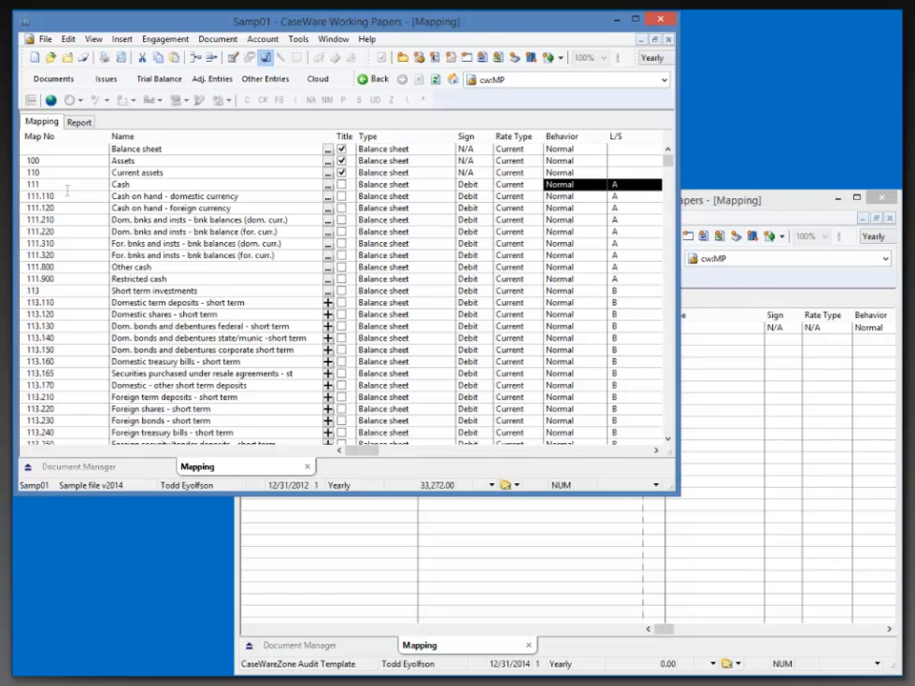
left_click(21, 184)
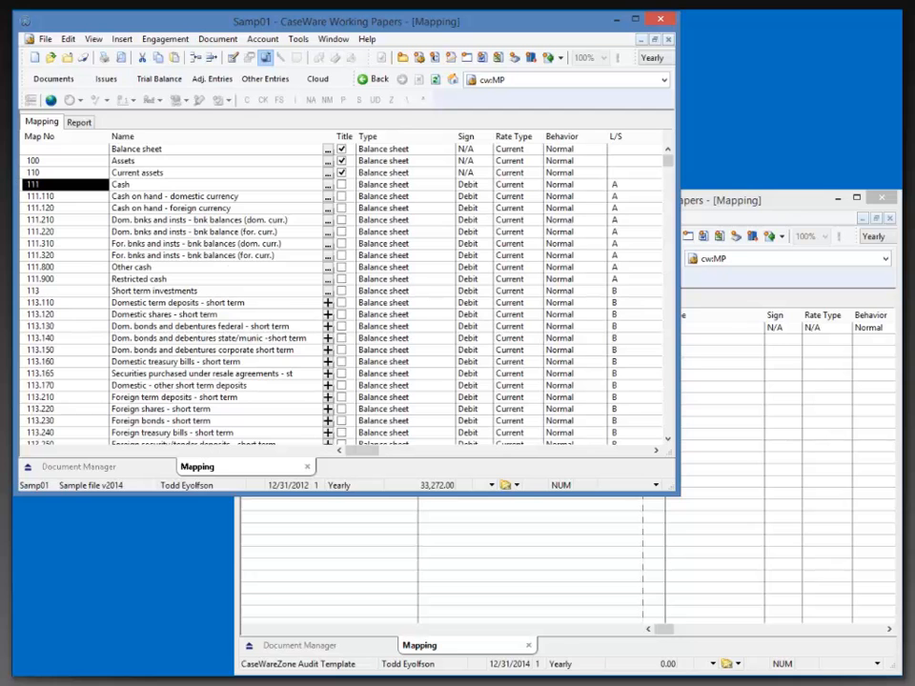
Open the grouping setup of the audit template to view its L/S groups
left_click(768, 193)
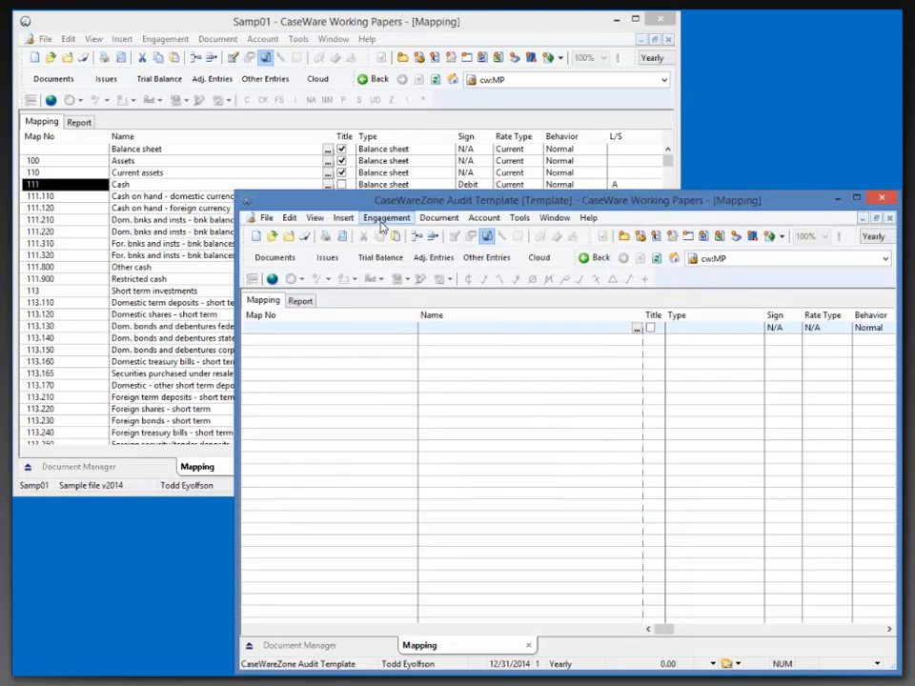
left_click(385, 217)
left_click(398, 361)
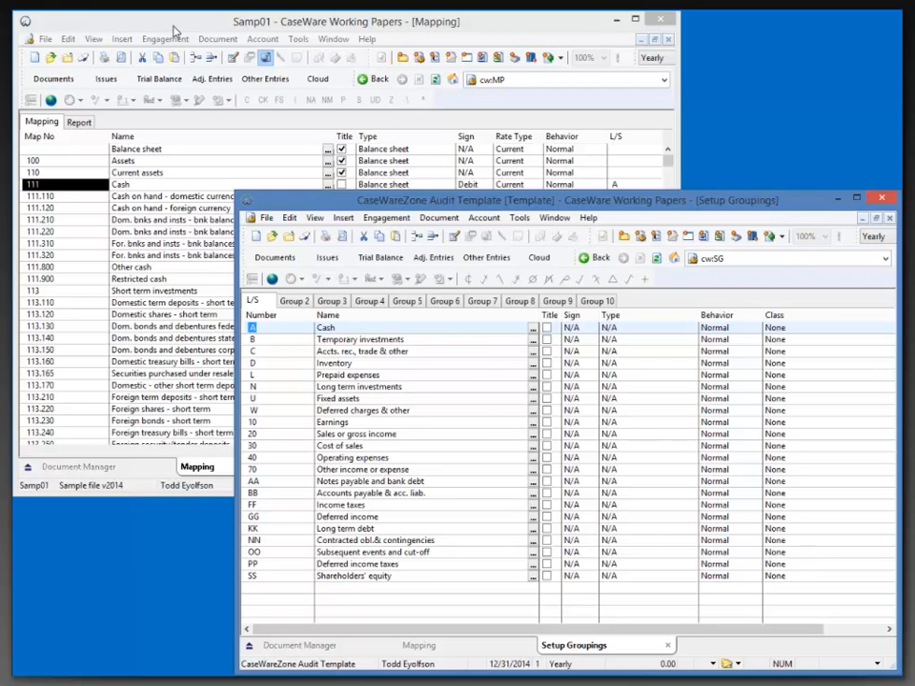
Open the grouping setup of the Samp01 file and look through its L/S groups
left_click(132, 25)
left_click(165, 39)
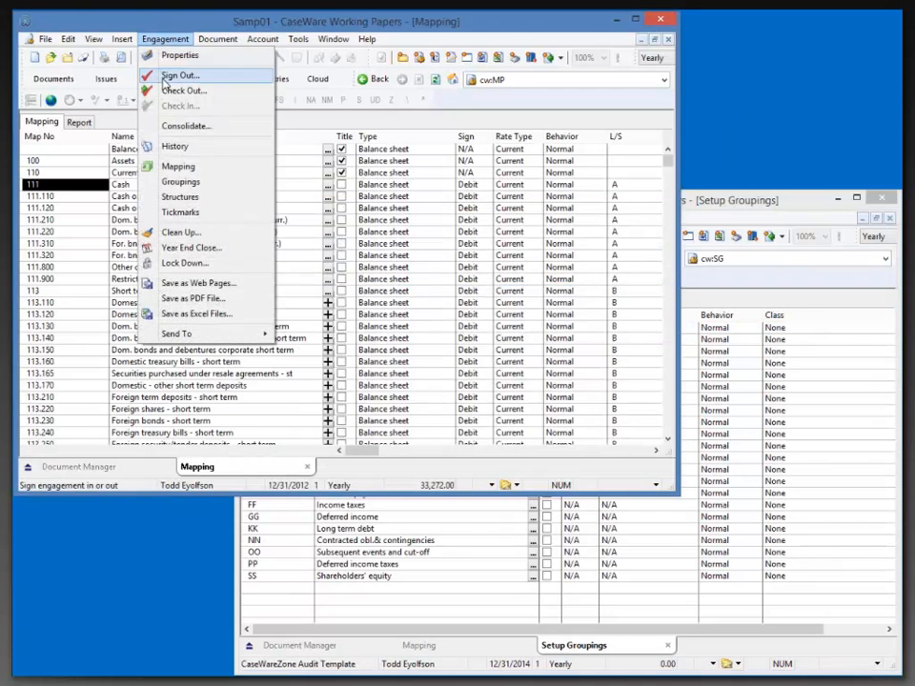
left_click(180, 181)
scroll(88, 388, "down", 2)
scroll(88, 388, "up", 2)
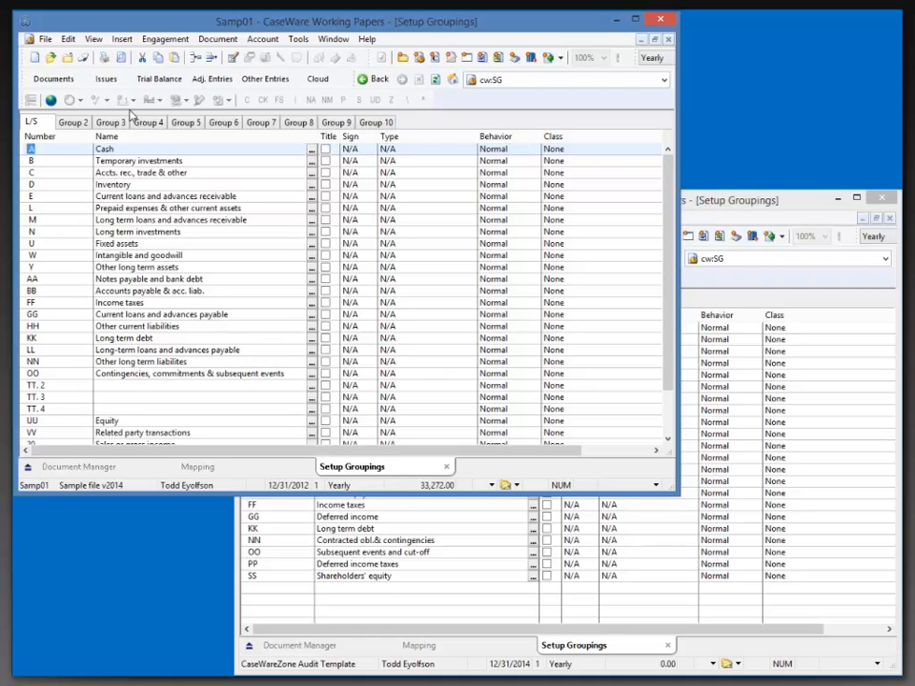
Open the structure setup of the Samp01 file and examine the Total Assets row in Structure 1
left_click(156, 42)
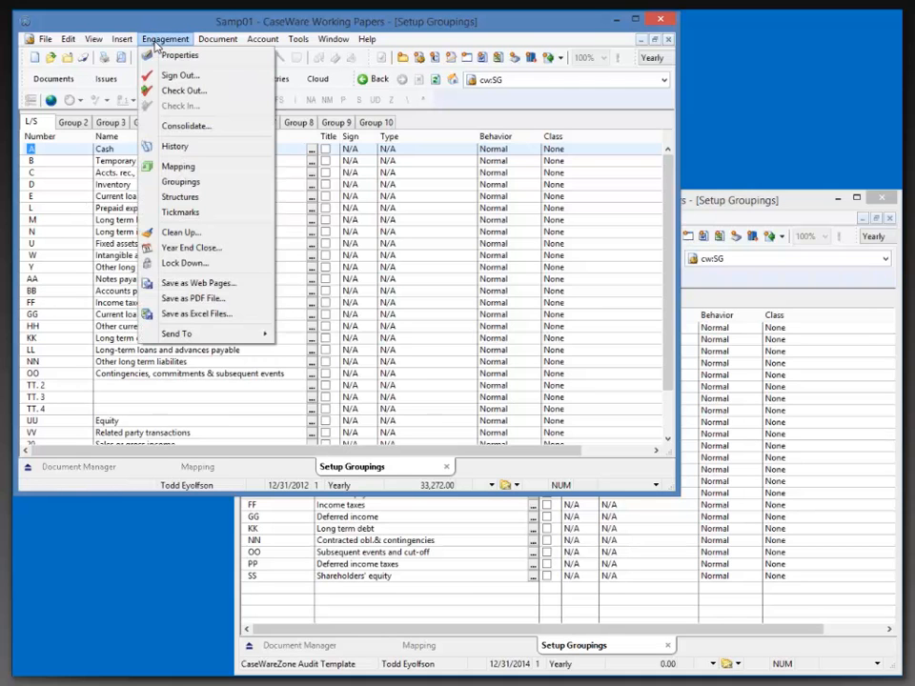
left_click(179, 198)
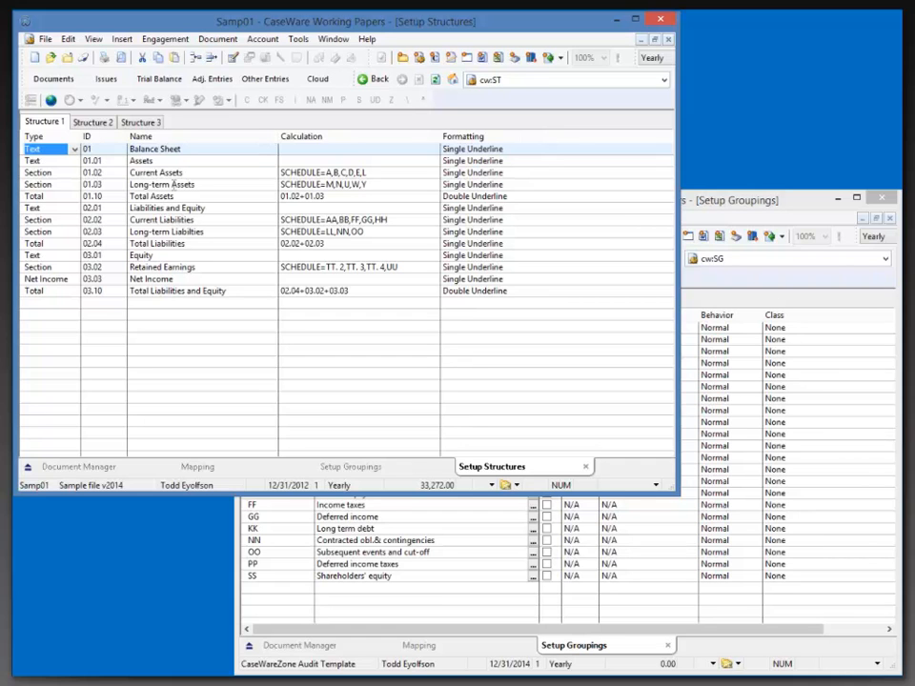
left_click(258, 196)
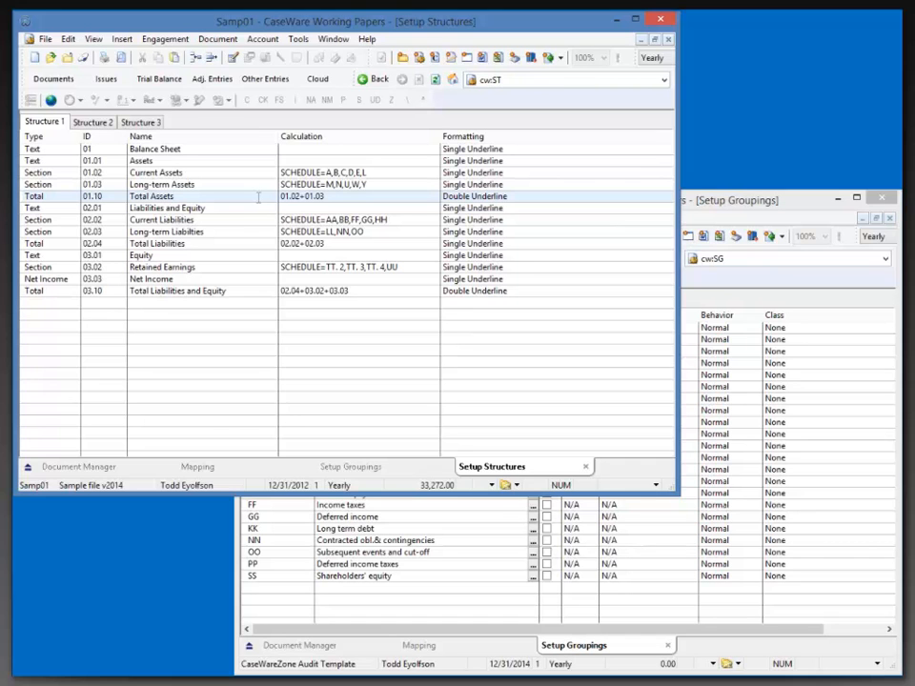
View the structure setup and the tickmarks of the audit template
left_click(797, 204)
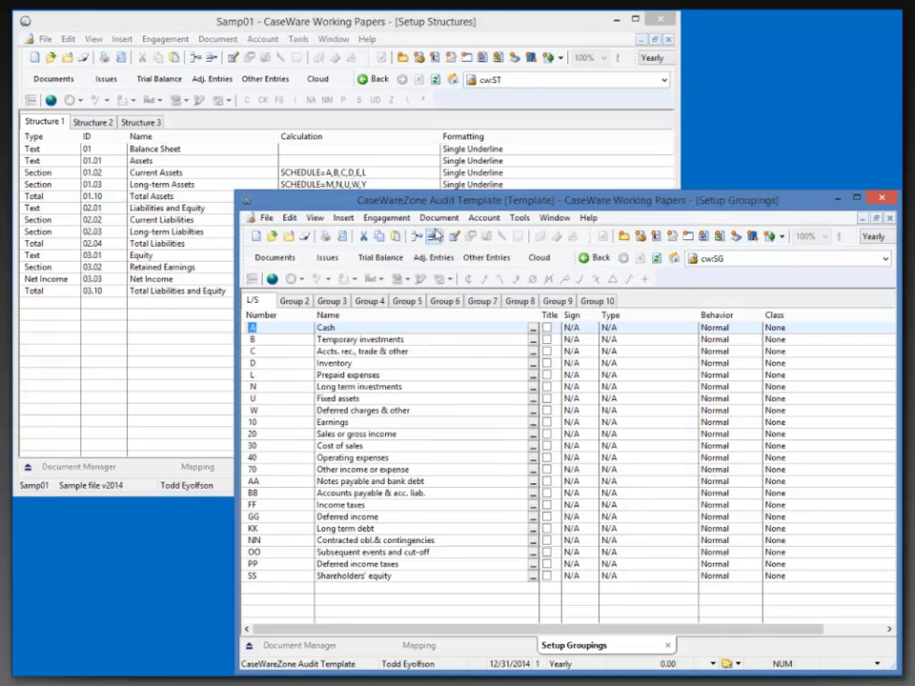
left_click(386, 217)
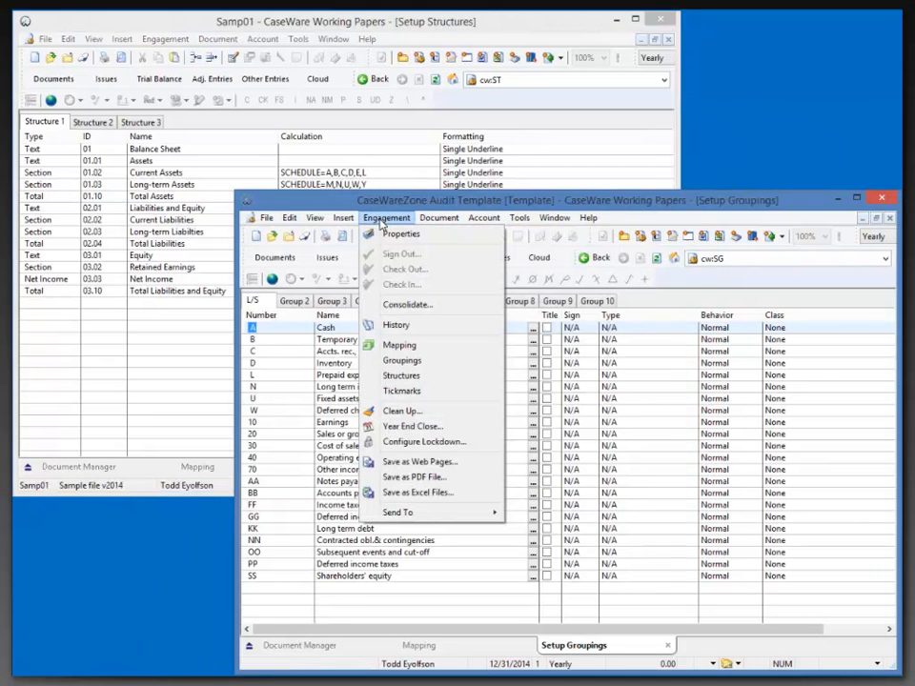
left_click(389, 377)
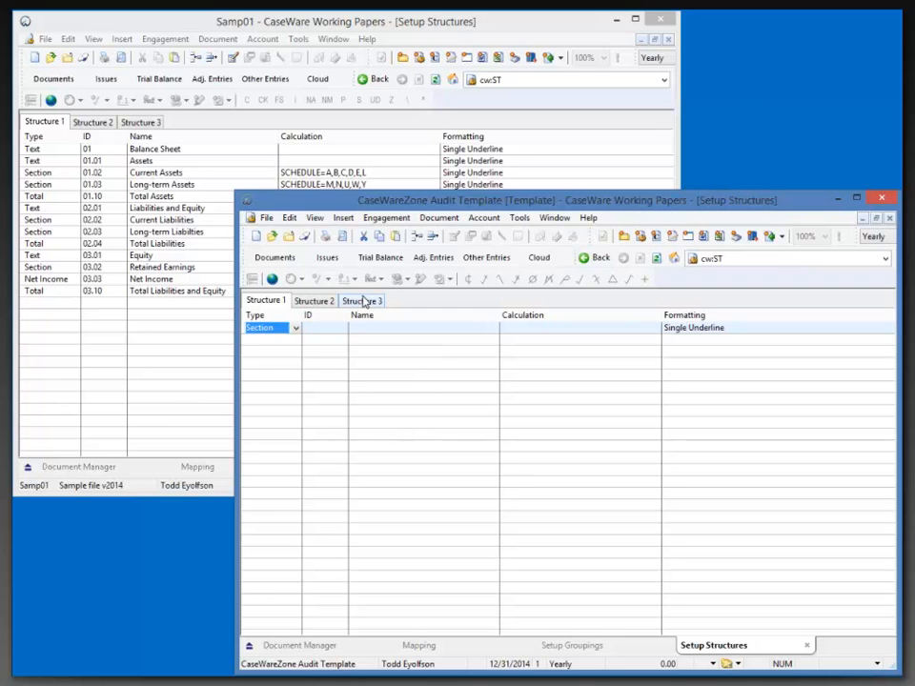
left_click(387, 218)
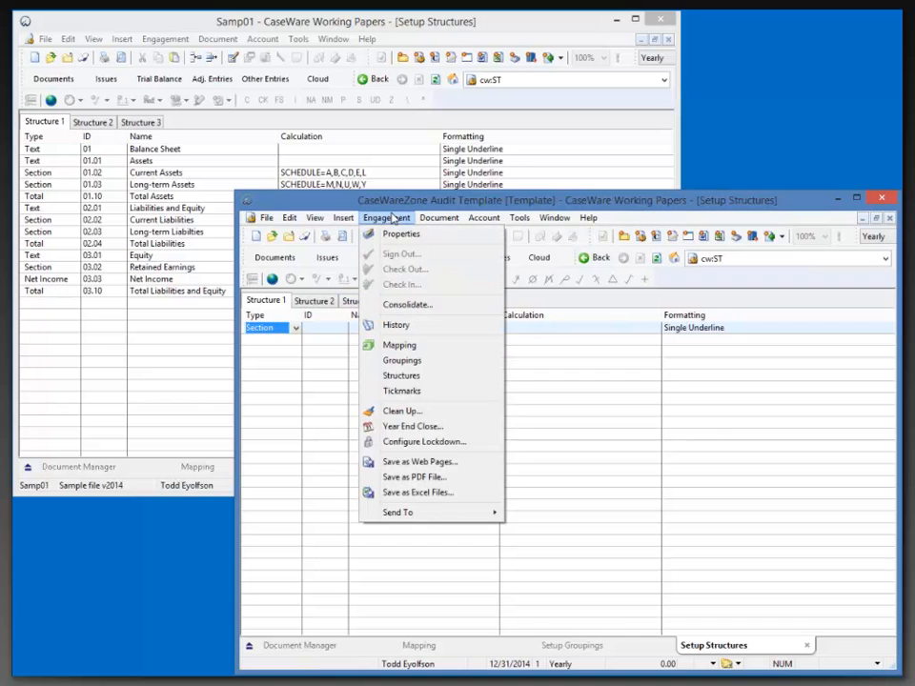
left_click(391, 393)
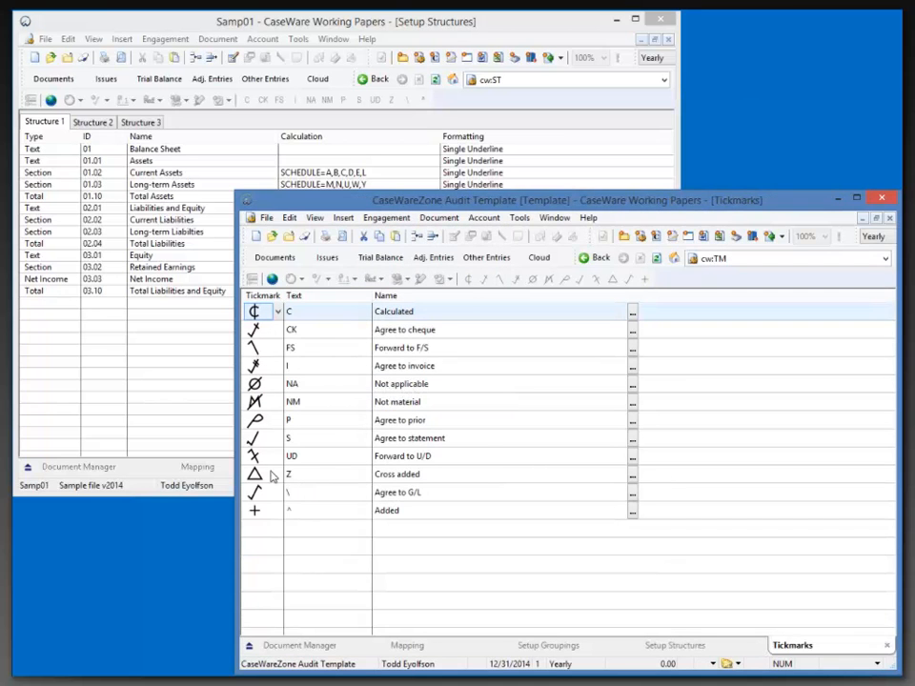
Open the tickmark setup of the Samp01 file to view its tickmarks
left_click(188, 28)
left_click(165, 39)
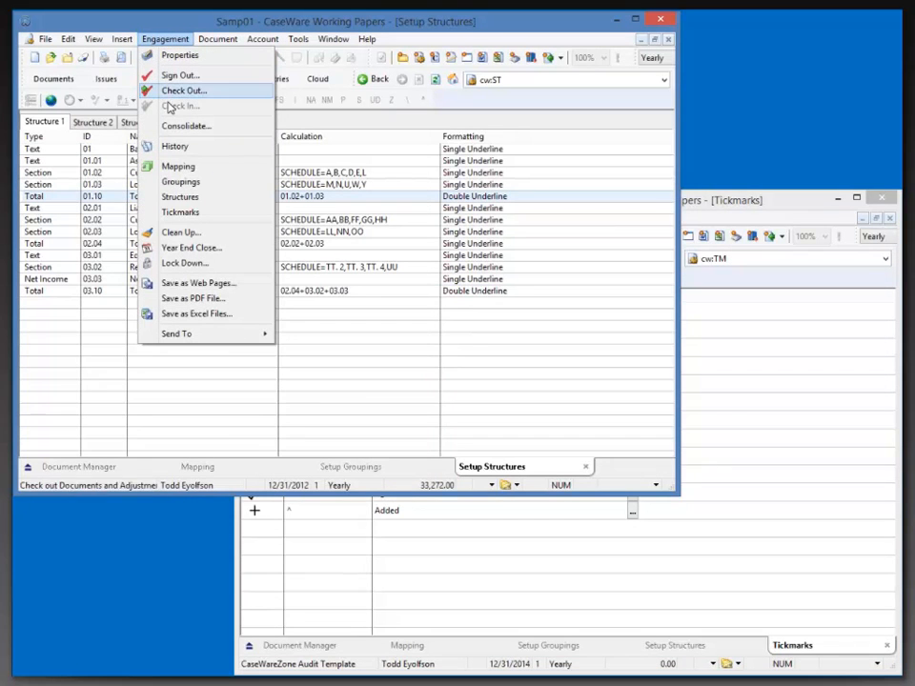
left_click(168, 212)
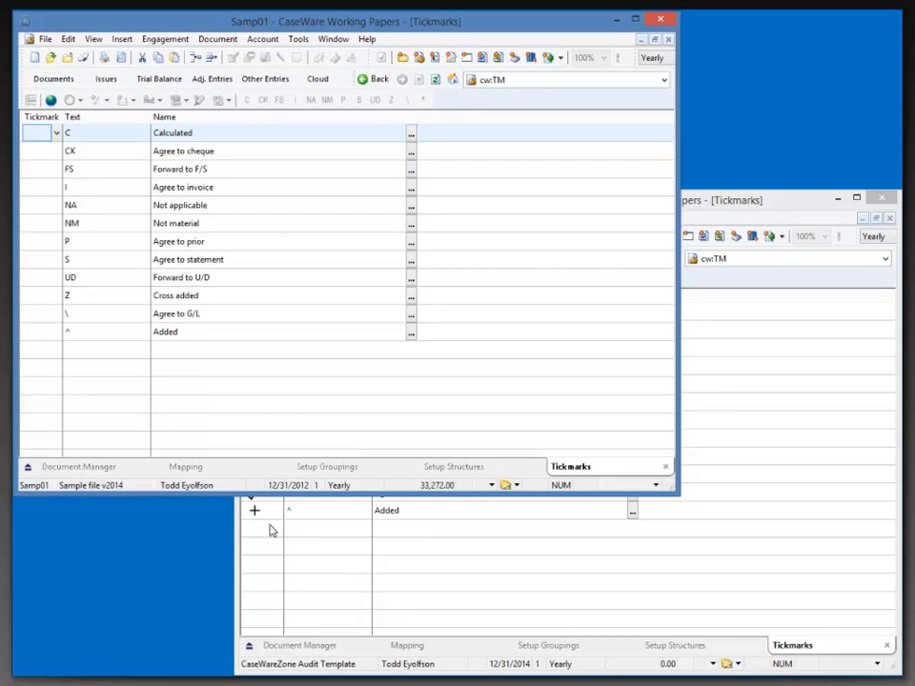
Start a blank tickmark row below Added in the audit template and preview its available symbols in a thinner line weight
left_click(311, 513)
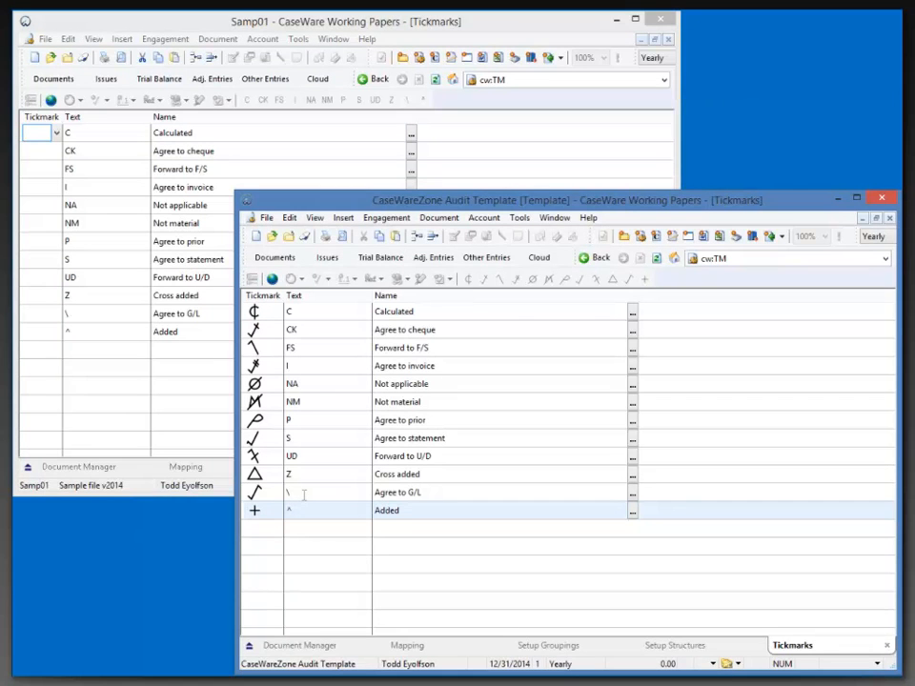
key("Down")
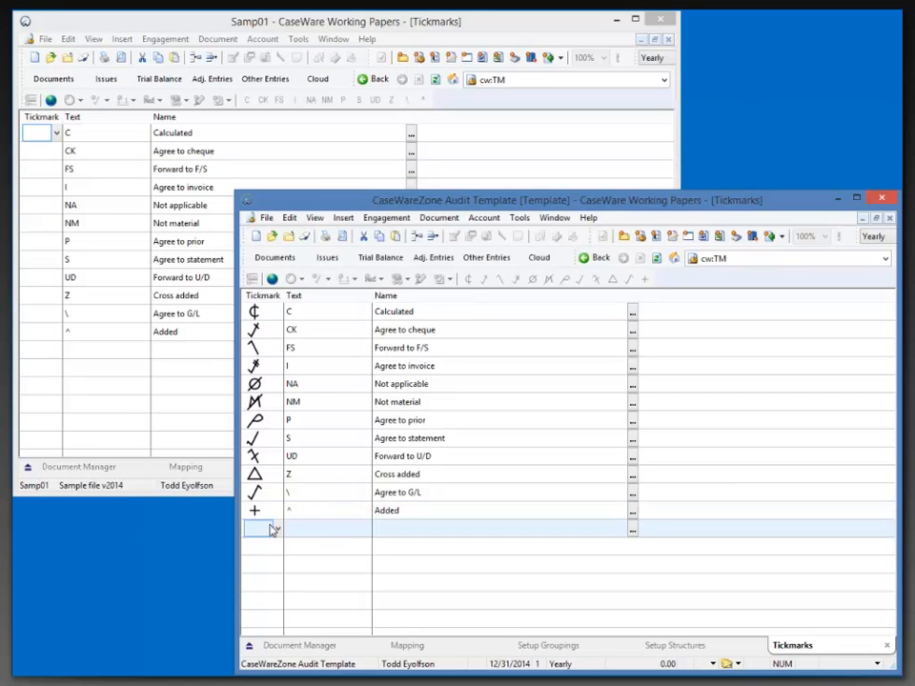
left_click(277, 530)
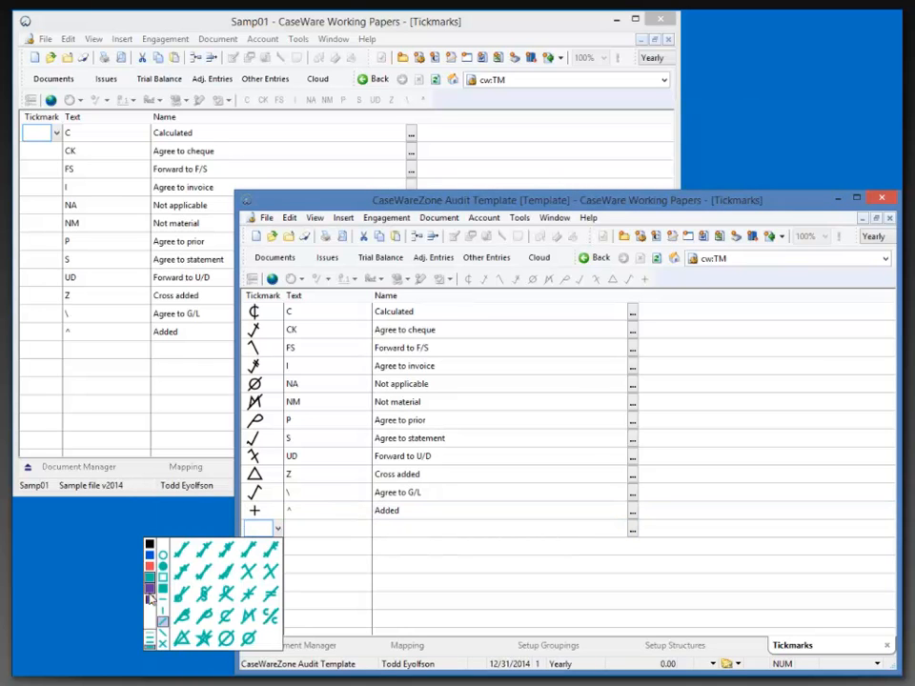
left_click(149, 633)
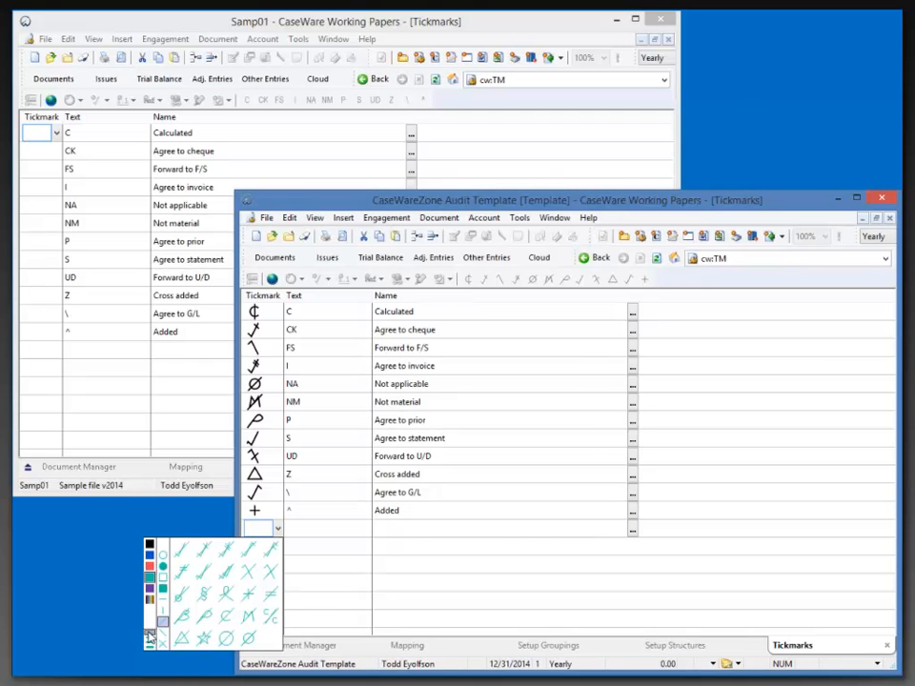
Preview the blank row's tickmark symbols in black with outlined and filled circles and squares and with no background shape, leaving the row empty
left_click(148, 545)
left_click(163, 554)
left_click(163, 566)
left_click(163, 577)
left_click(163, 589)
left_click(162, 544)
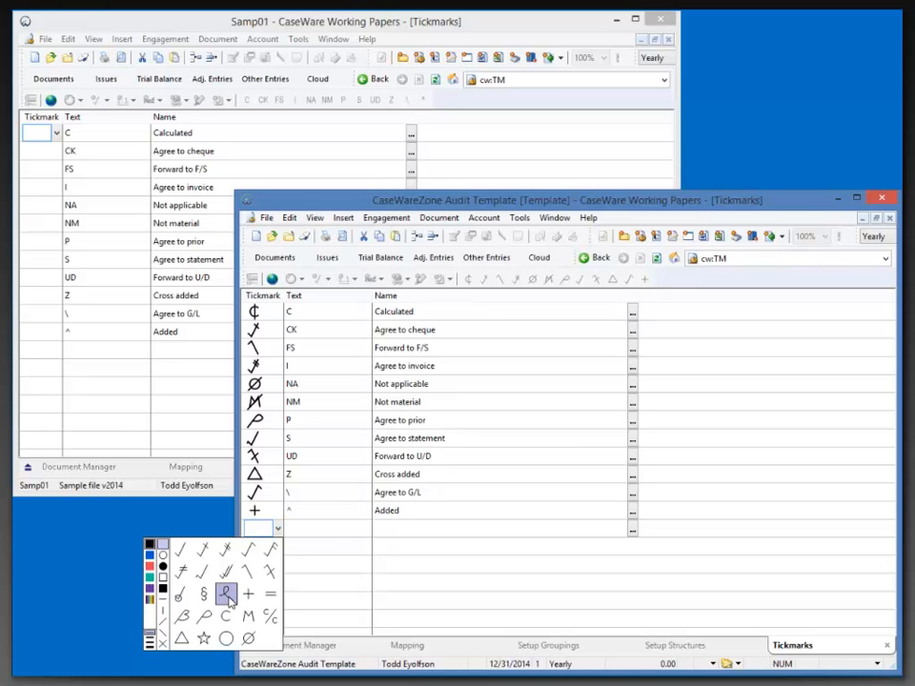
left_click(269, 571)
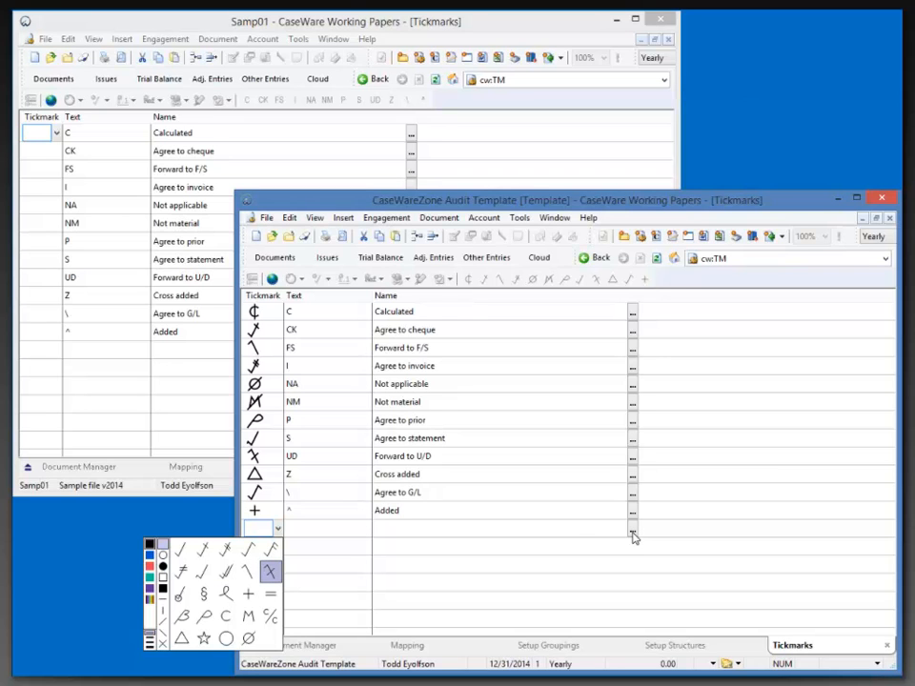
left_click(255, 530)
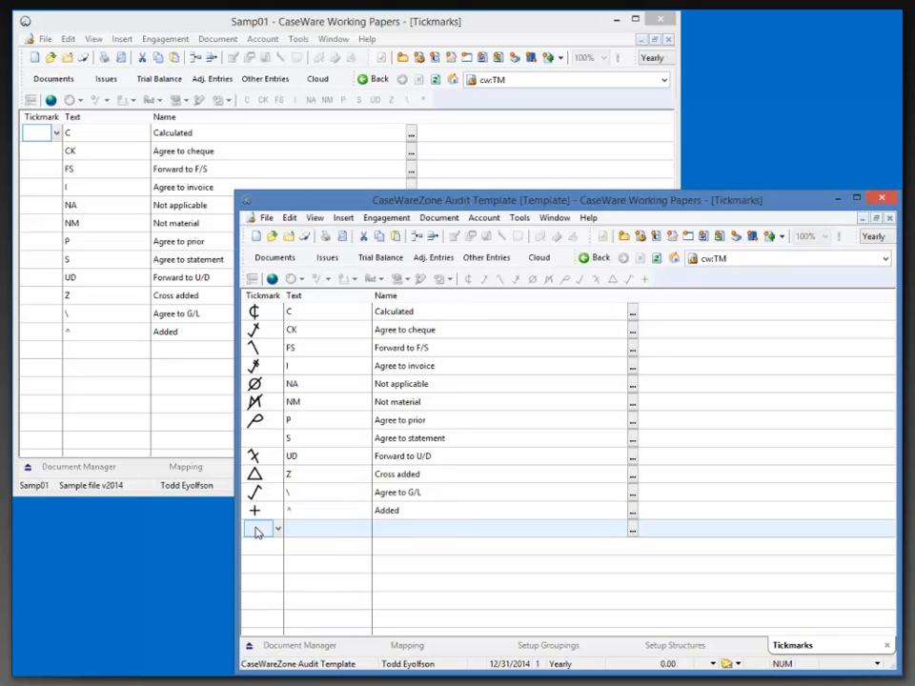
right_click(255, 531)
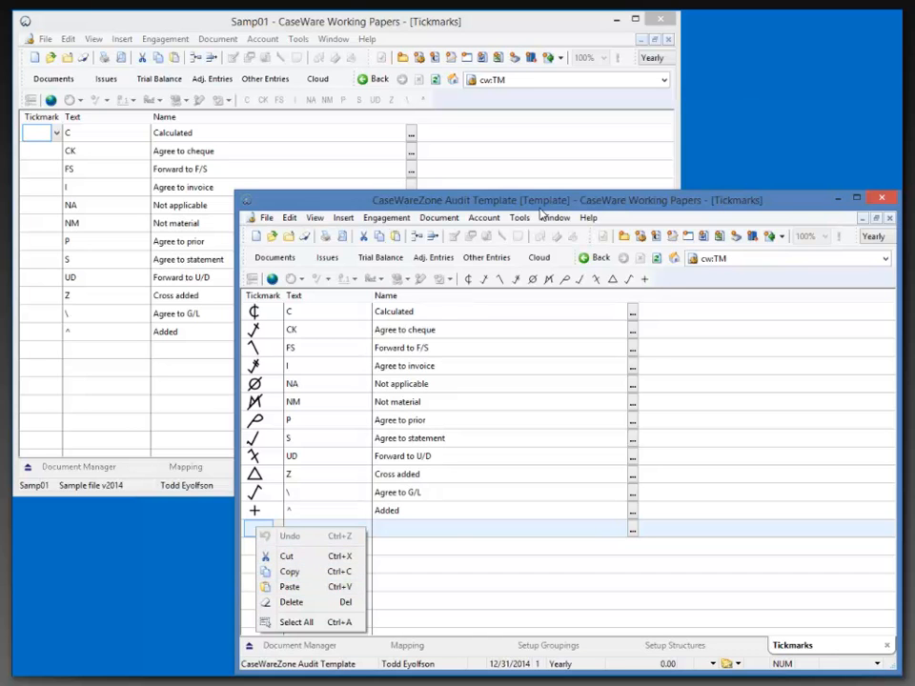
View the audit template's lockdown override password settings and the Lock Down option of the Samp01 file, leaving the password unset
left_click(390, 219)
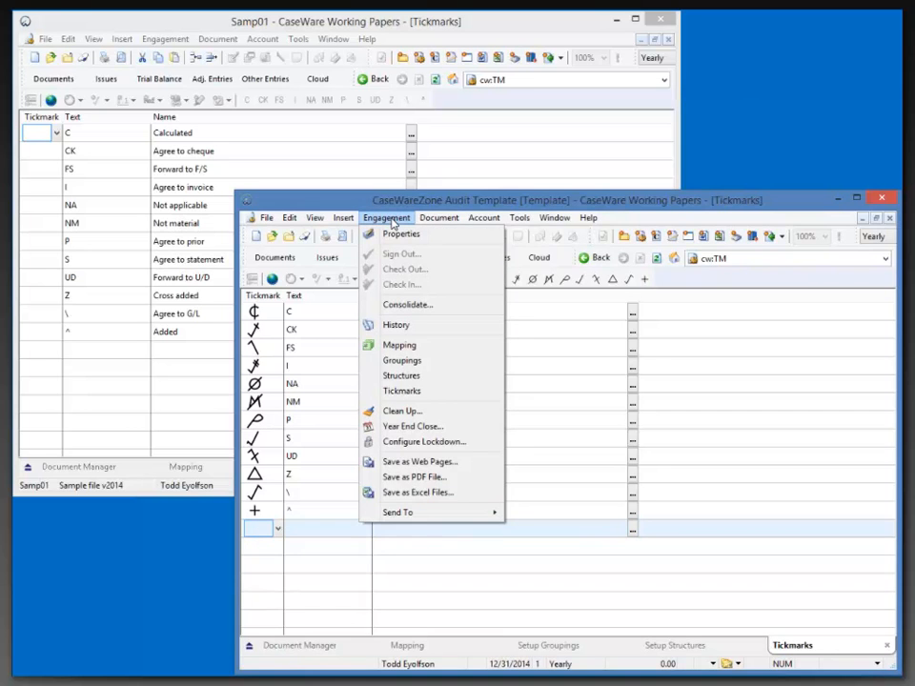
left_click(419, 442)
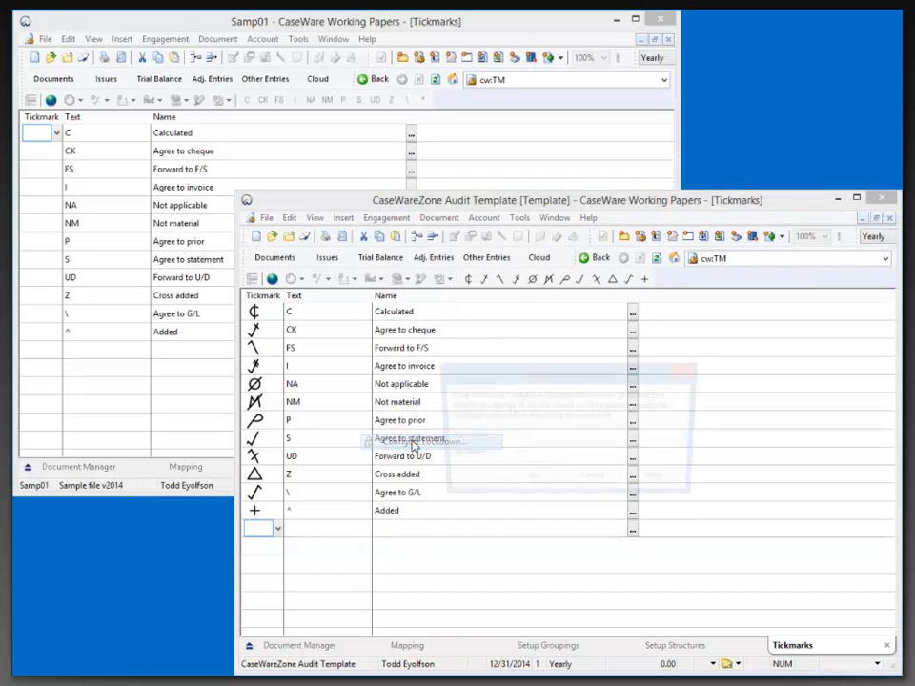
left_click(248, 27)
left_click(166, 39)
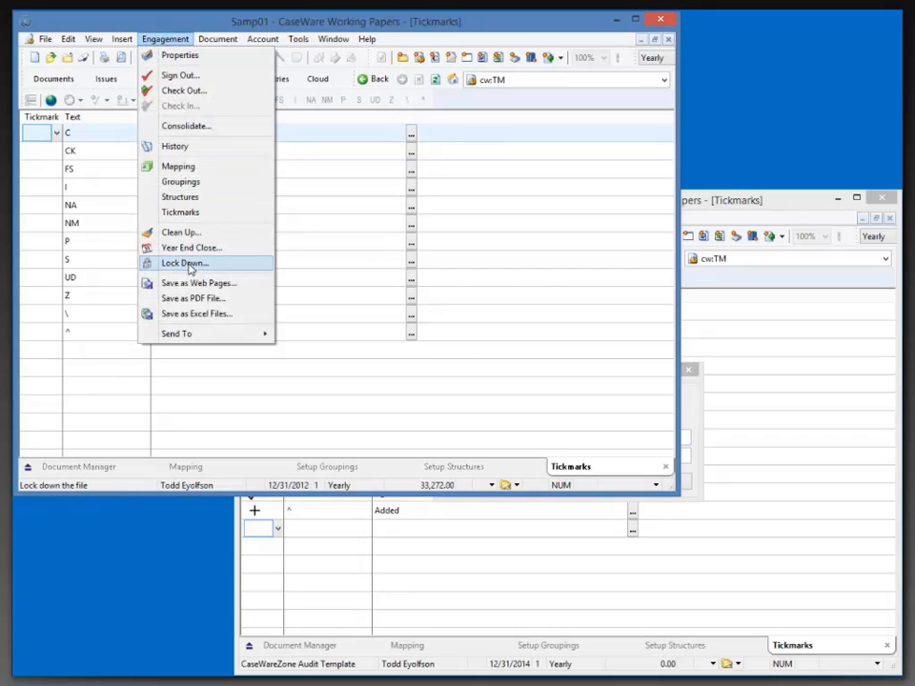
left_click(753, 203)
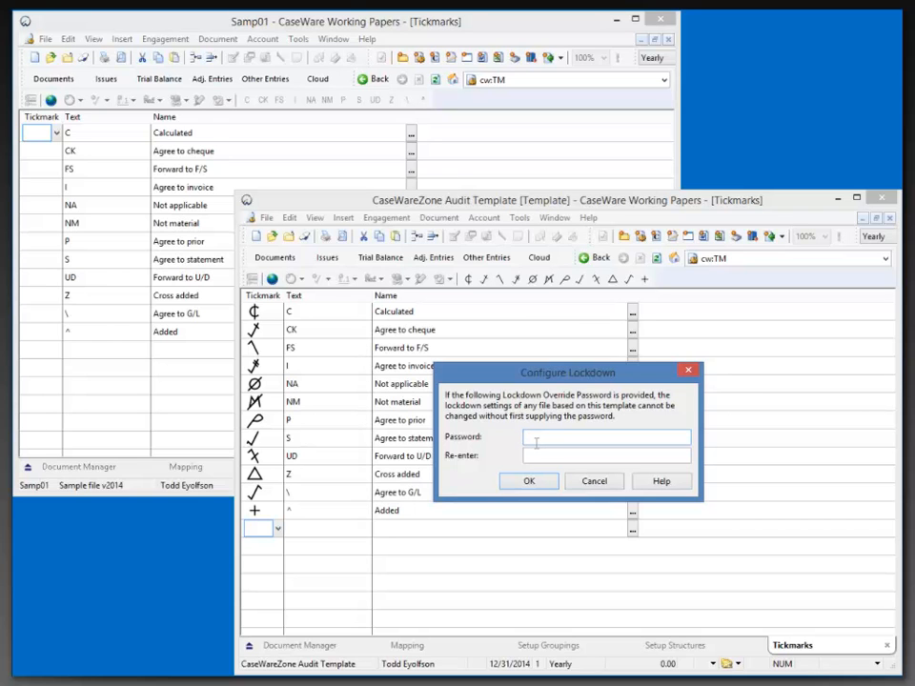
left_click(587, 486)
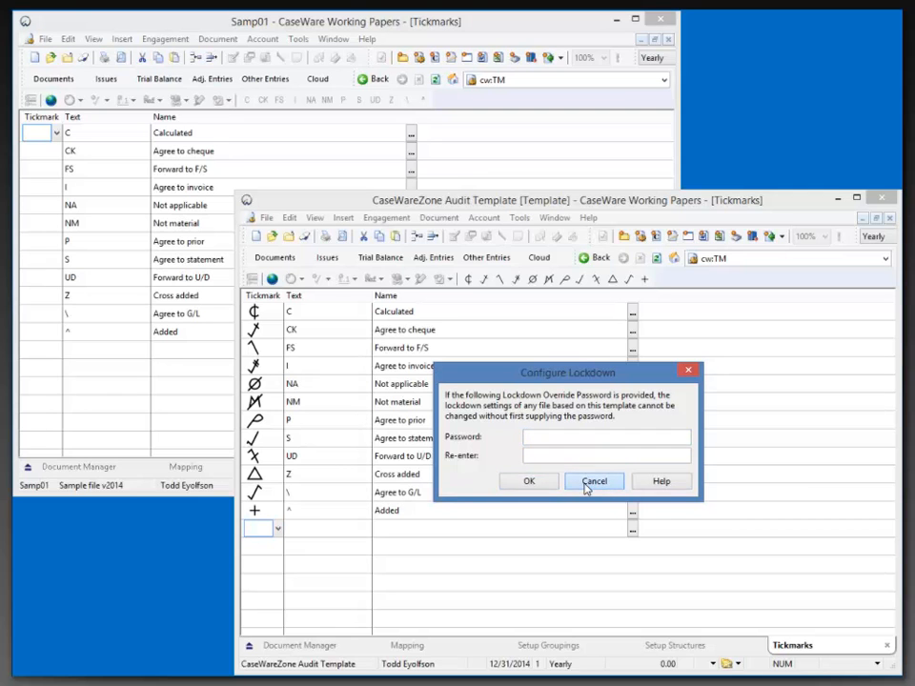